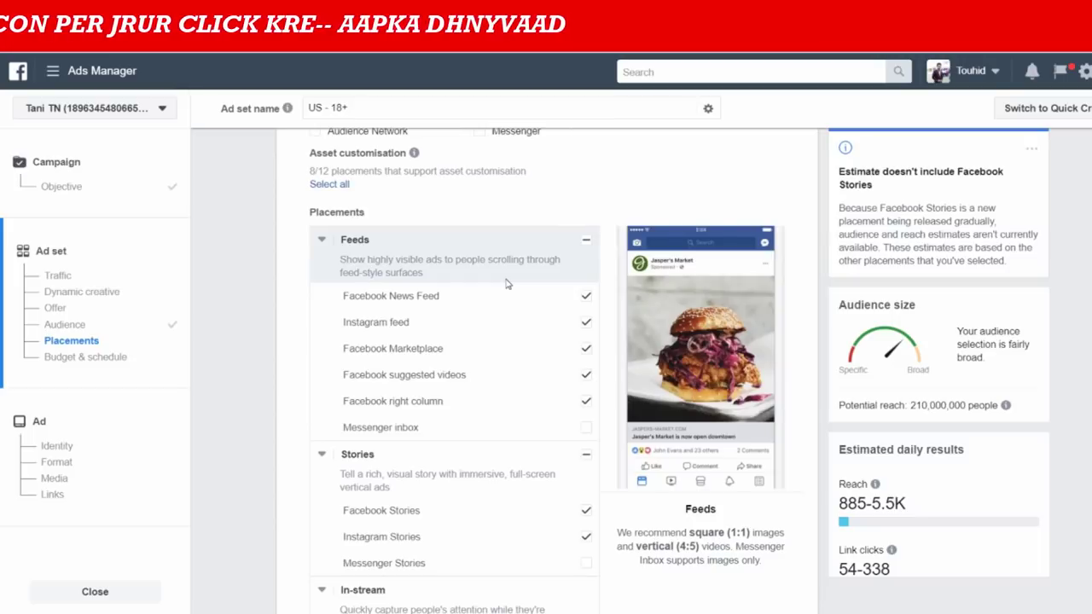
Deselect every placement in the Feeds group of the ad set.
scroll(369, 310, up, 2)
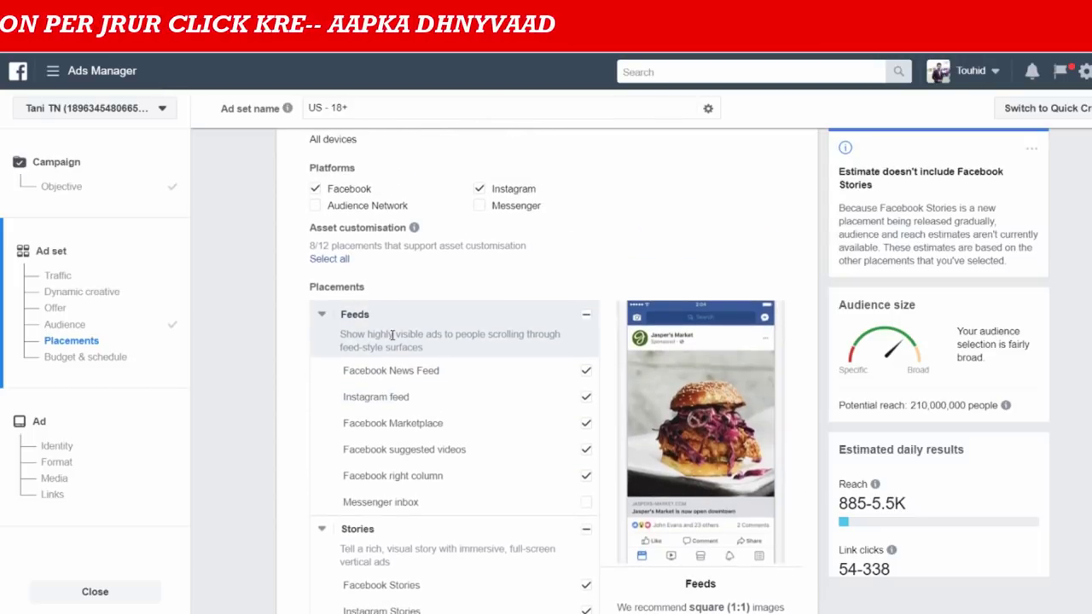
scroll(391, 336, down, 3)
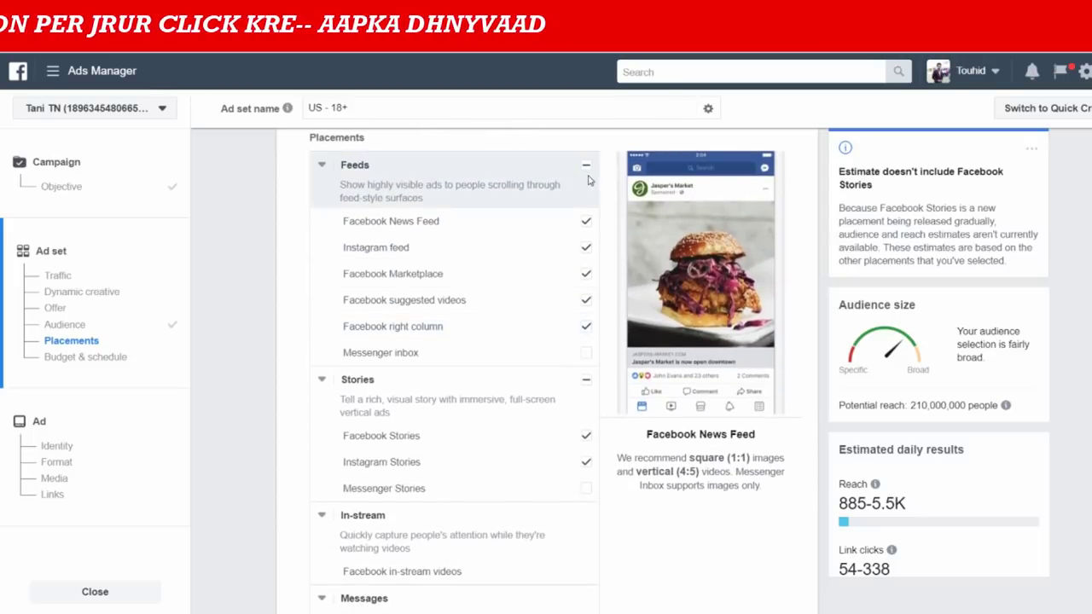
click(587, 167)
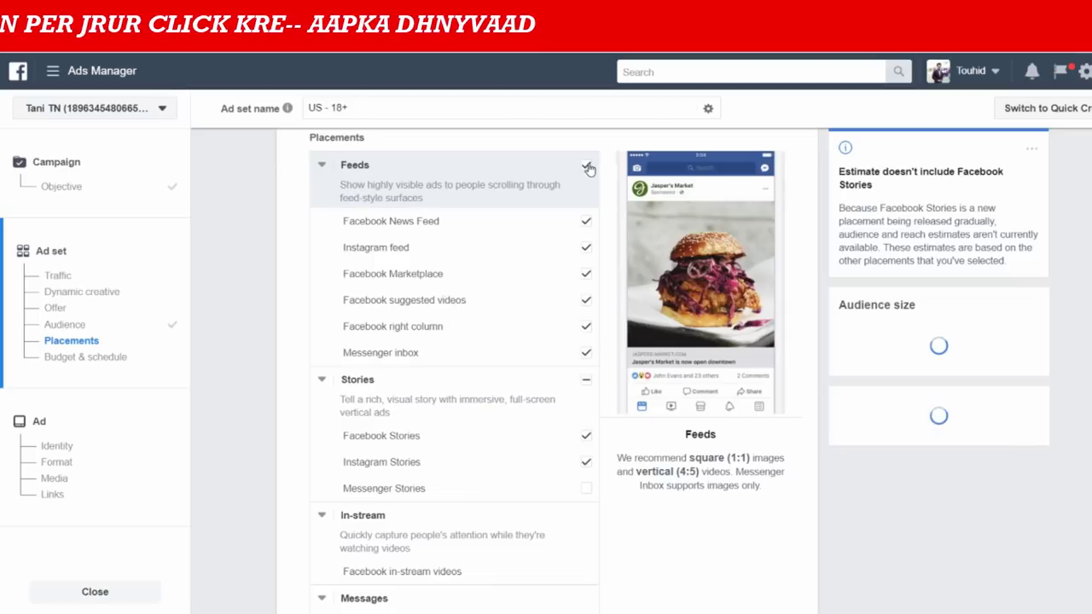
click(587, 166)
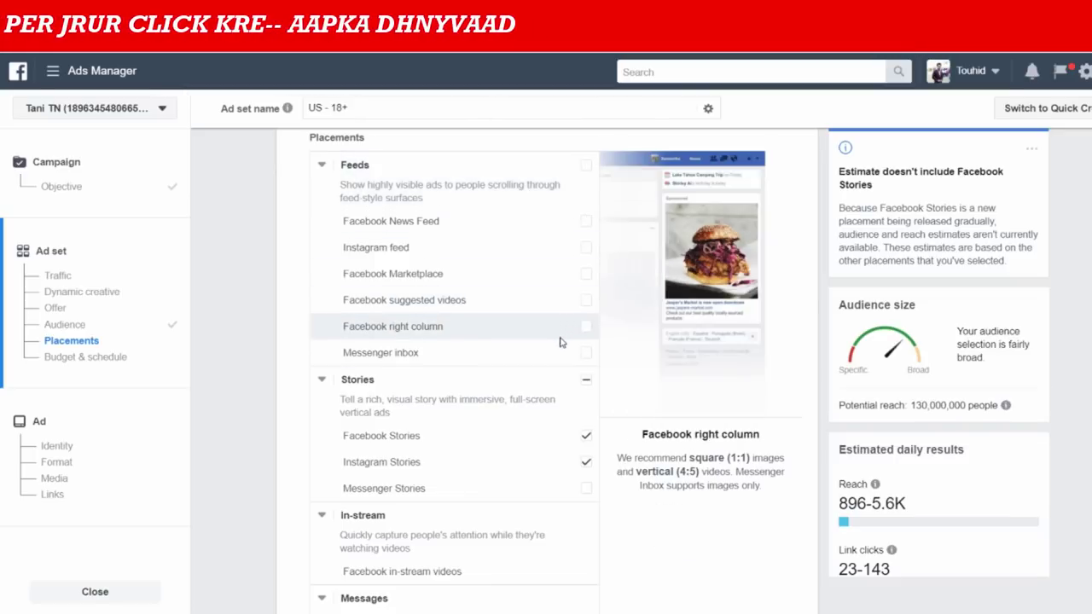
Review the Stories, In-stream, Messages, Contextual spaces and Apps and sites placements, and check the estimated daily reach.
scroll(566, 468, down, 2)
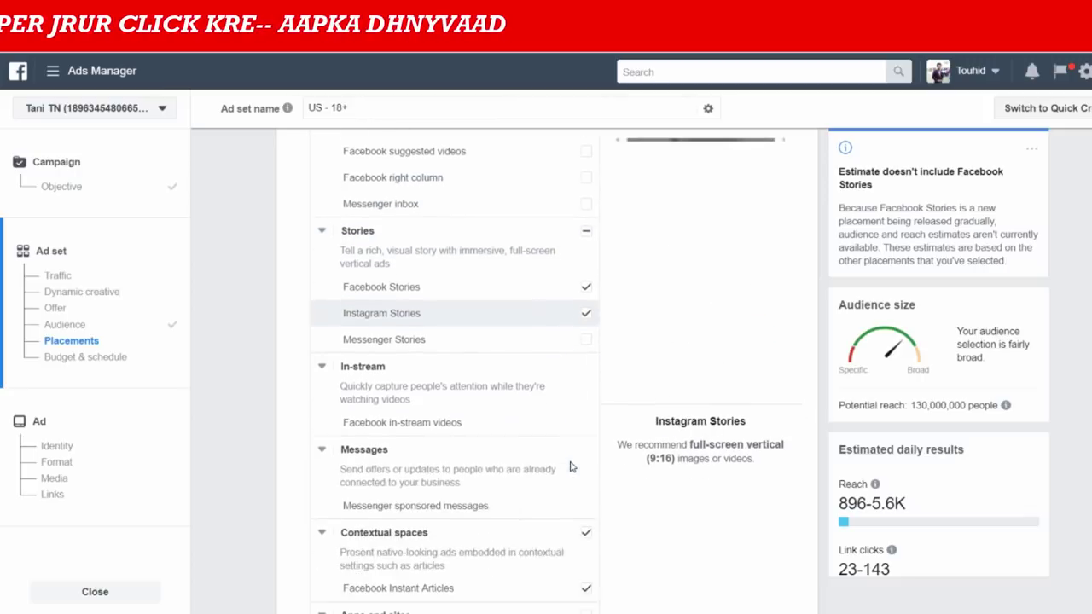
scroll(573, 457, down, 2)
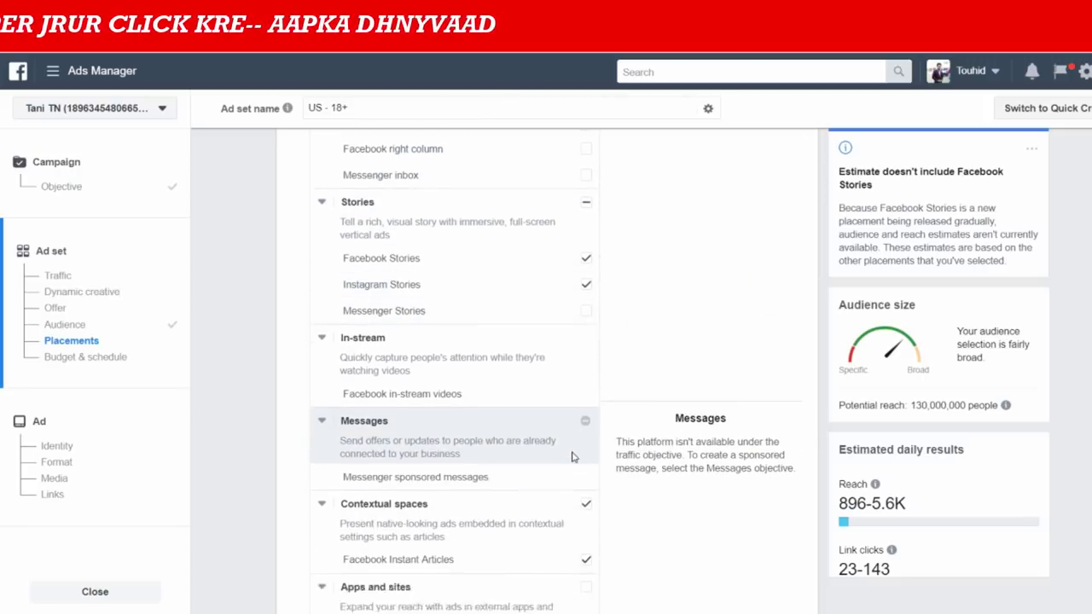
scroll(574, 457, down, 1)
scroll(568, 287, up, 1)
scroll(572, 287, down, 1)
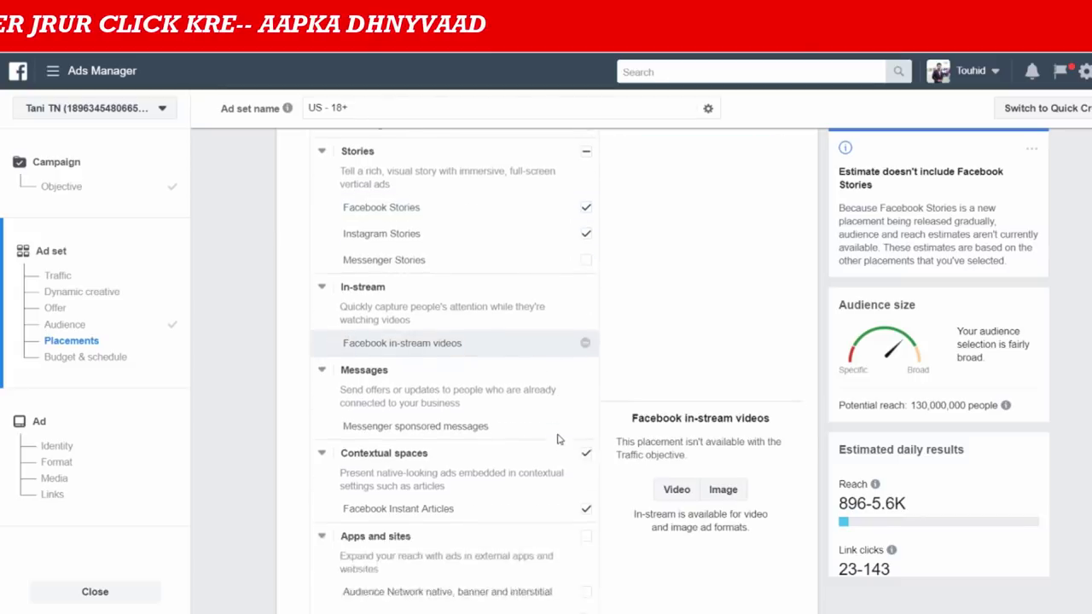
scroll(559, 439, down, 5)
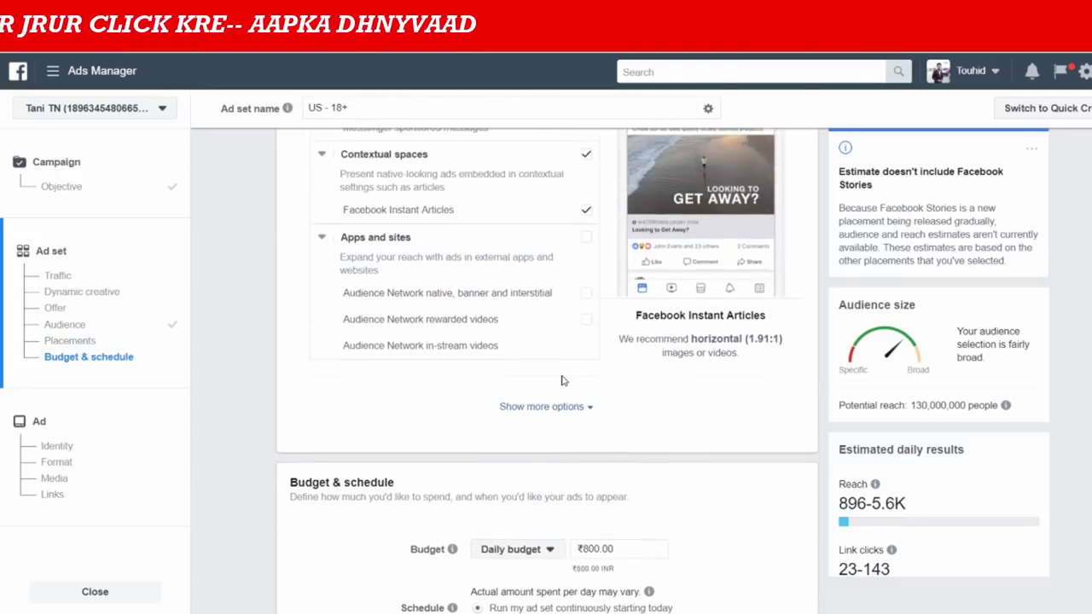
scroll(561, 381, up, 10)
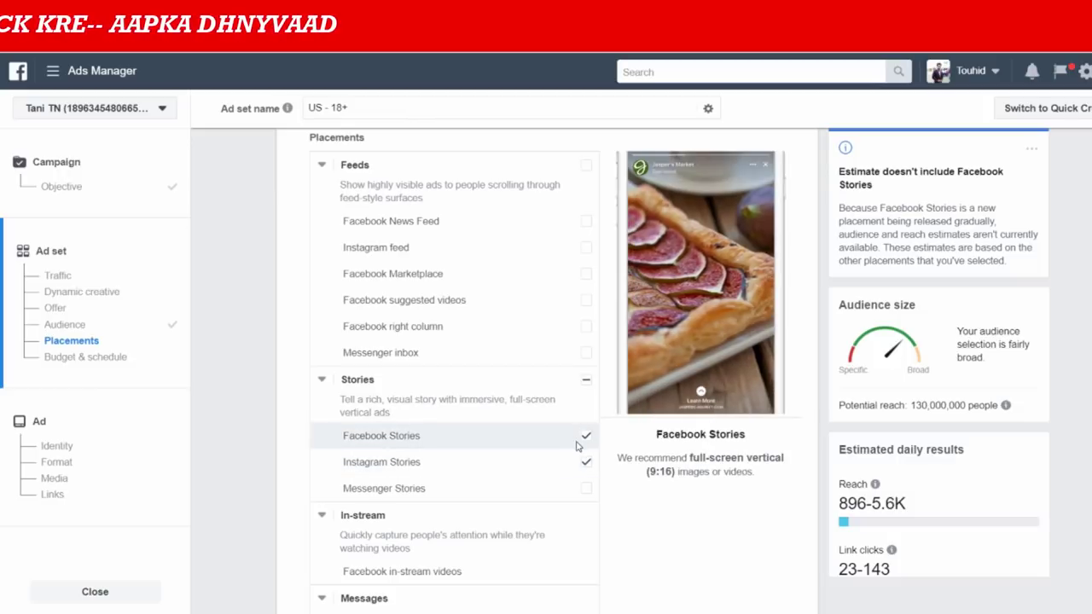
scroll(578, 446, down, 1)
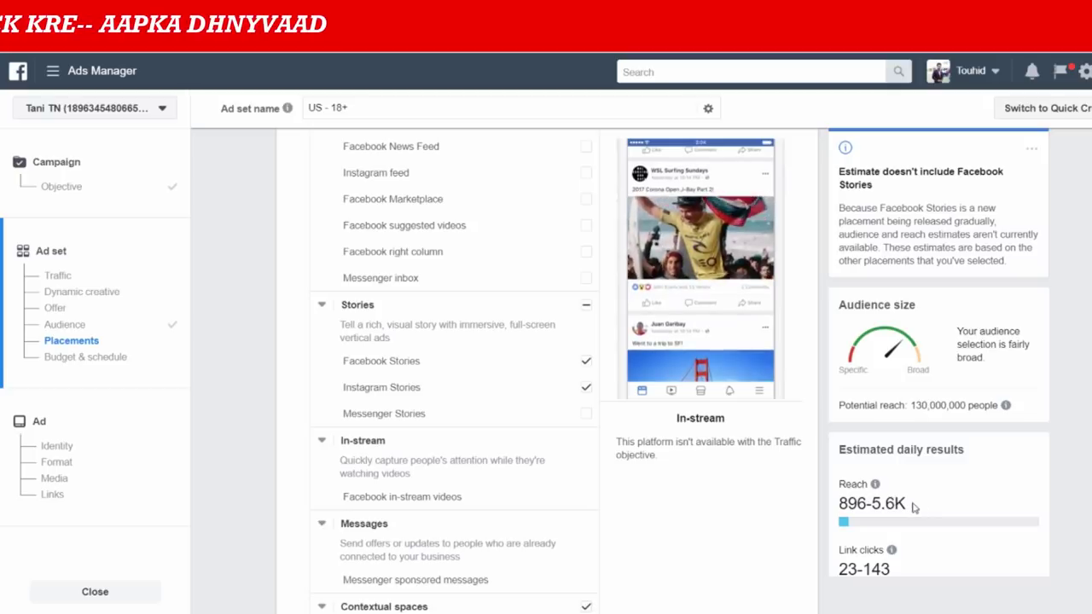
drag(913, 507, 839, 484)
scroll(560, 373, down, 3)
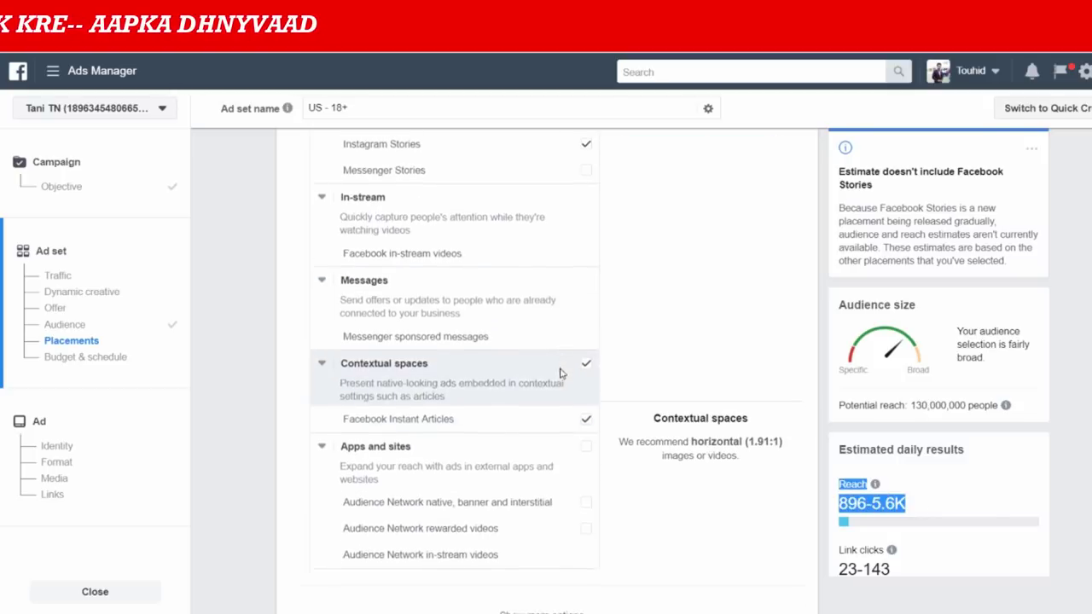
Examine the ad set's daily budget, schedule and bid strategy settings.
scroll(560, 373, down, 5)
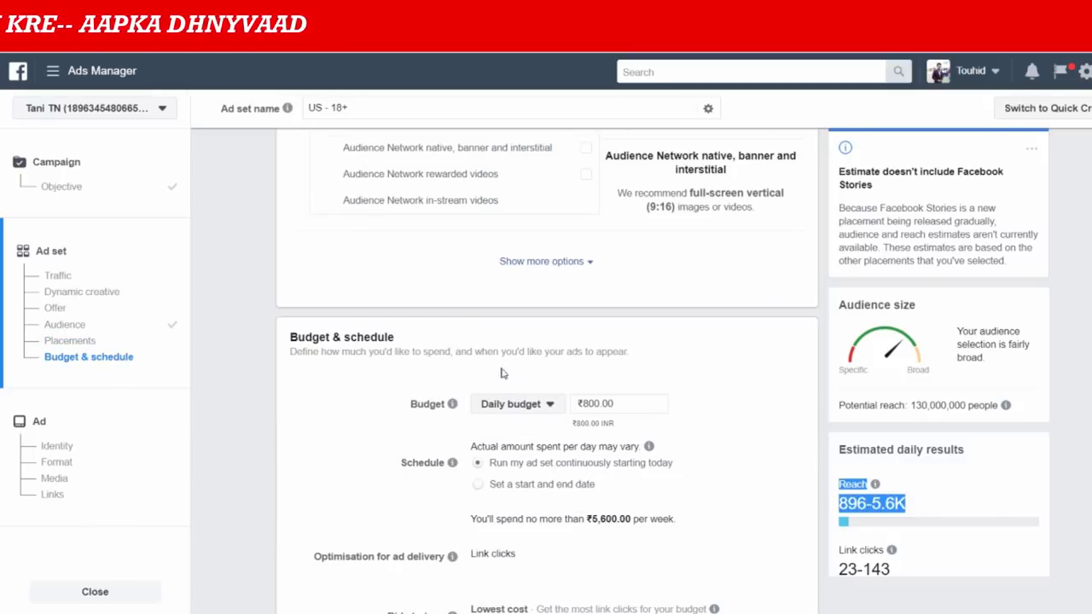
scroll(502, 372, up, 1)
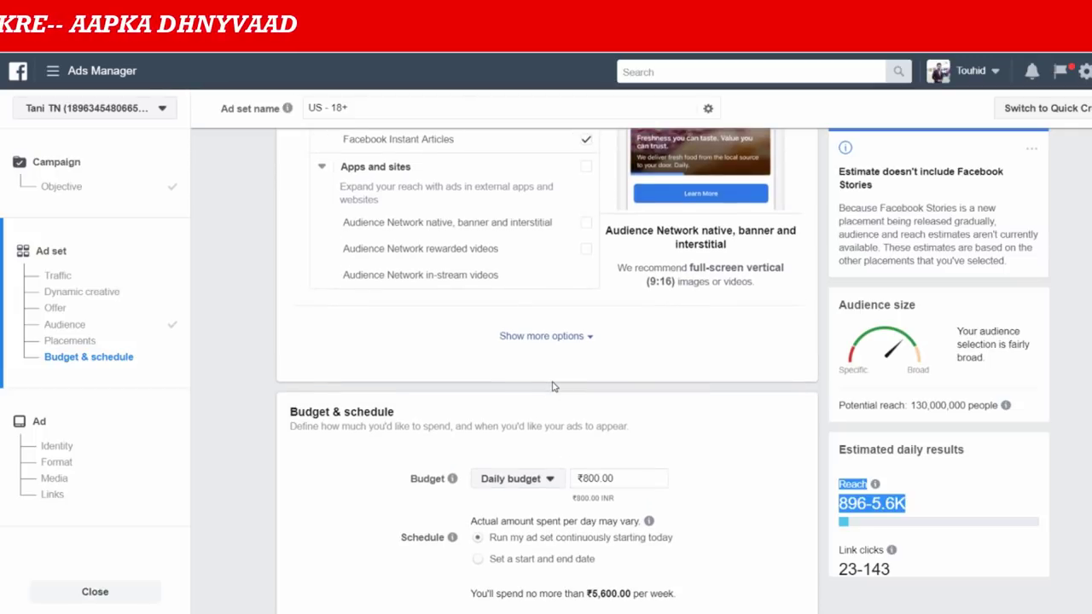
scroll(580, 378, down, 2)
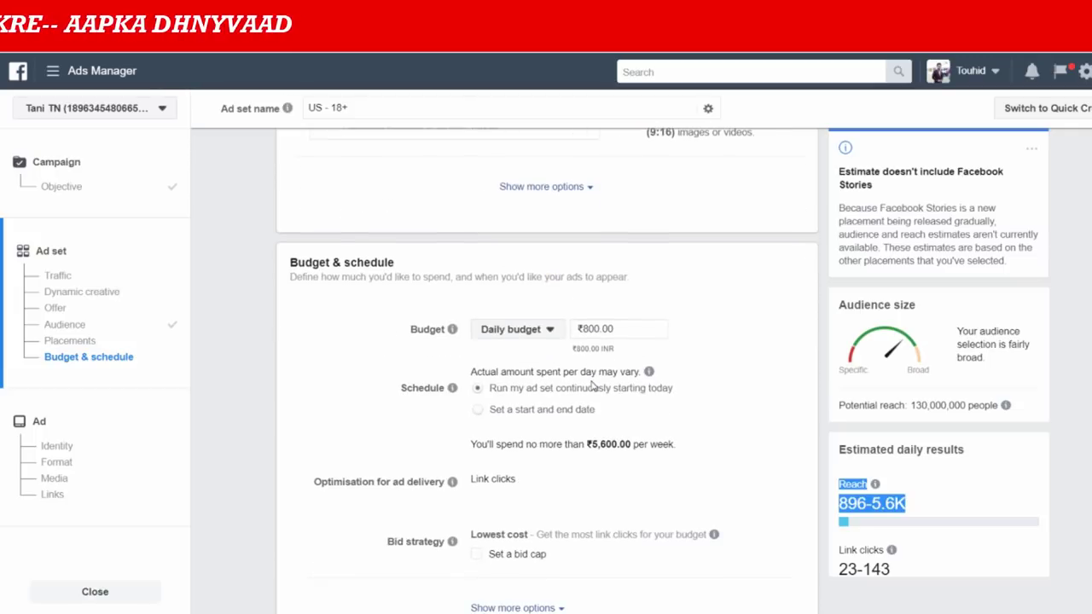
click(590, 329)
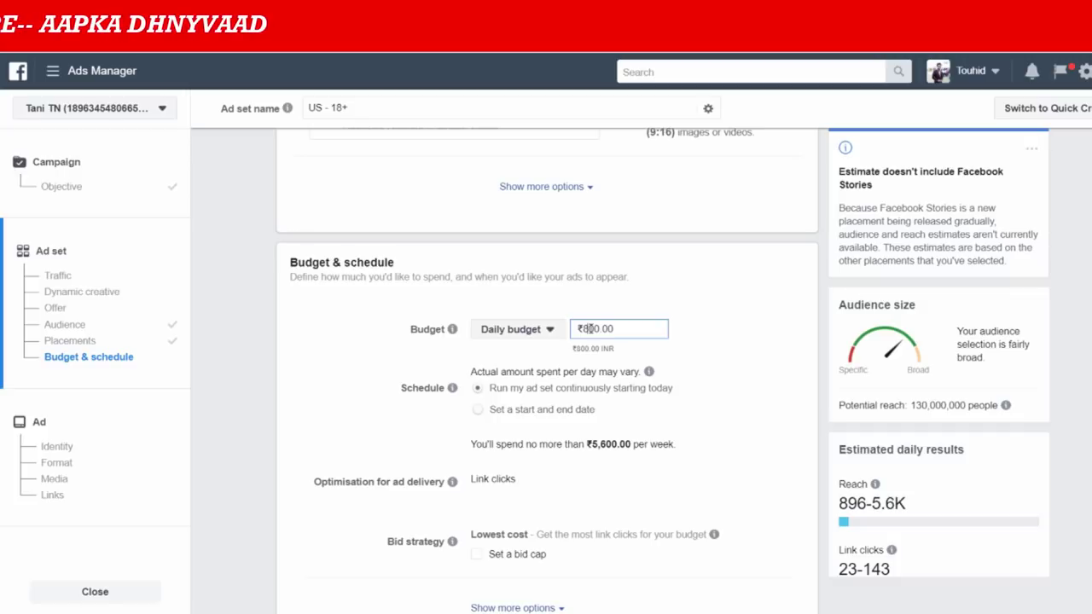
click(712, 347)
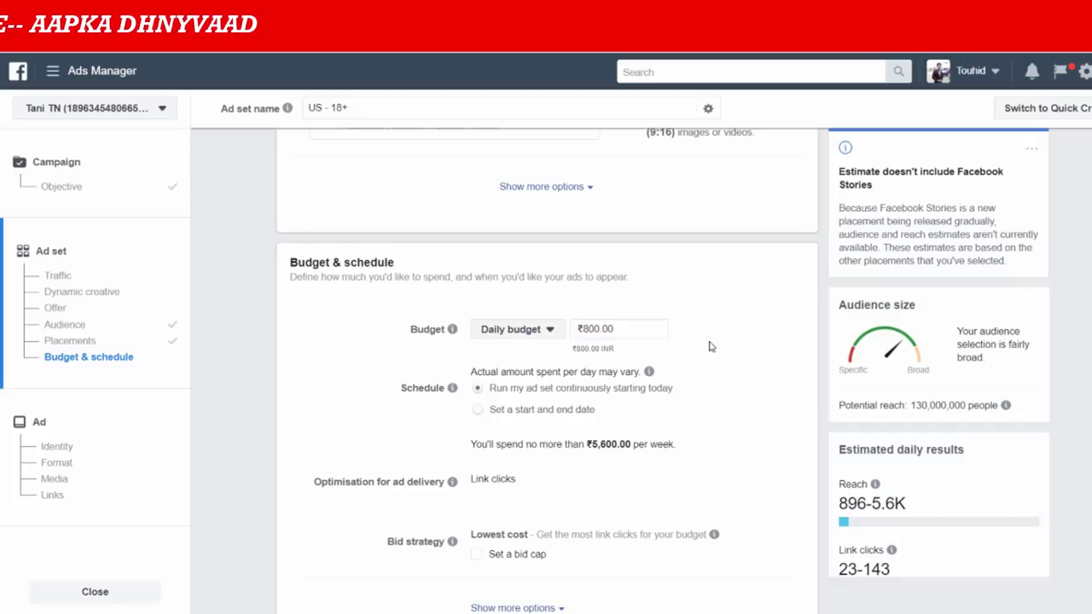
scroll(554, 354, down, 2)
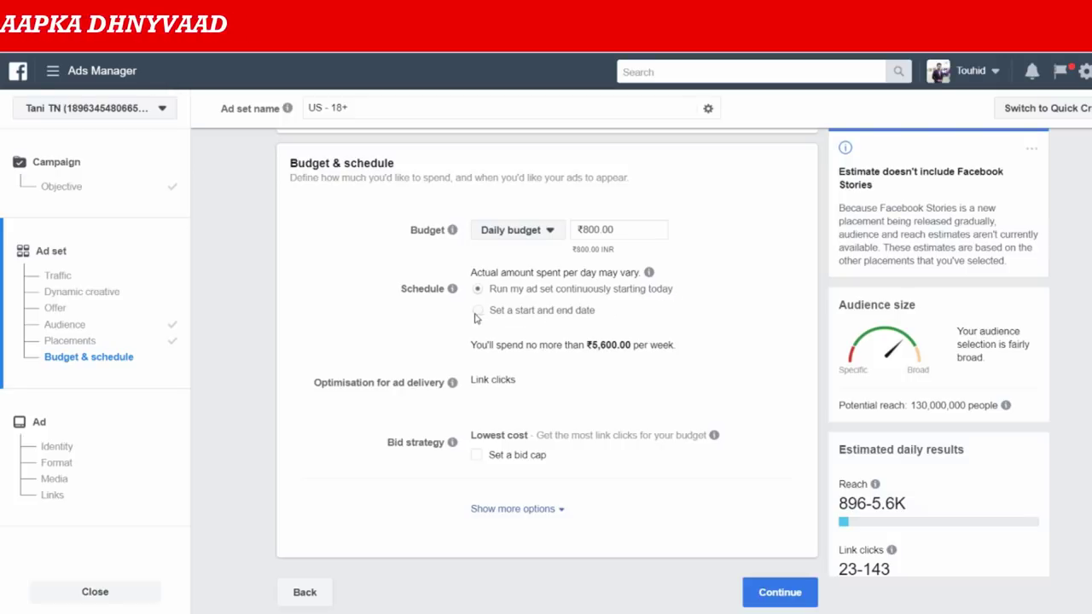
scroll(510, 332, up, 1)
scroll(514, 333, down, 1)
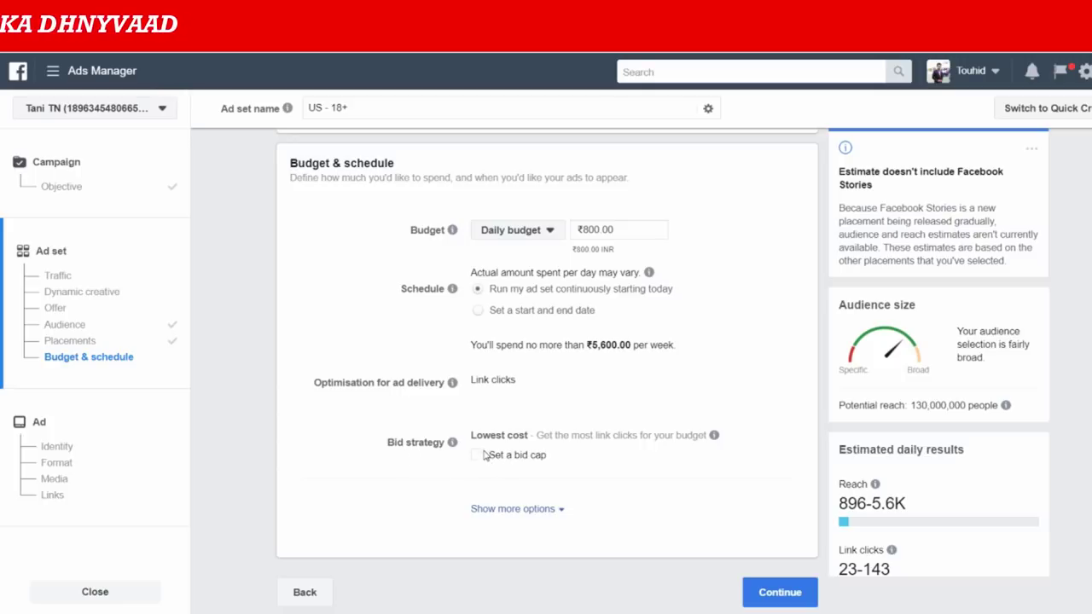
Expand the additional budget and schedule options, and continue to the ad setup stage.
click(536, 509)
scroll(628, 329, down, 3)
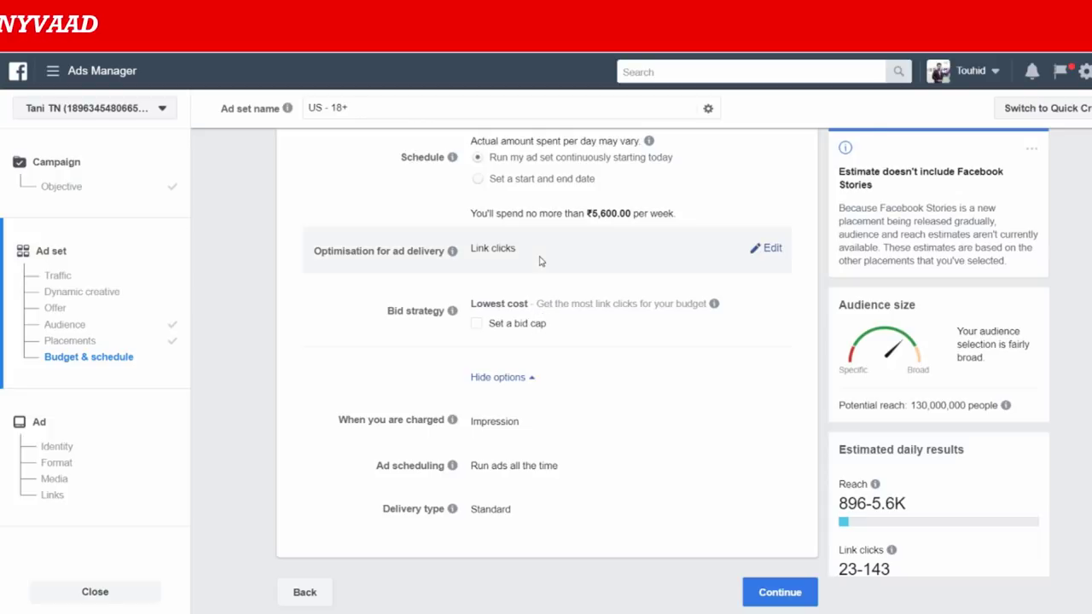
click(766, 596)
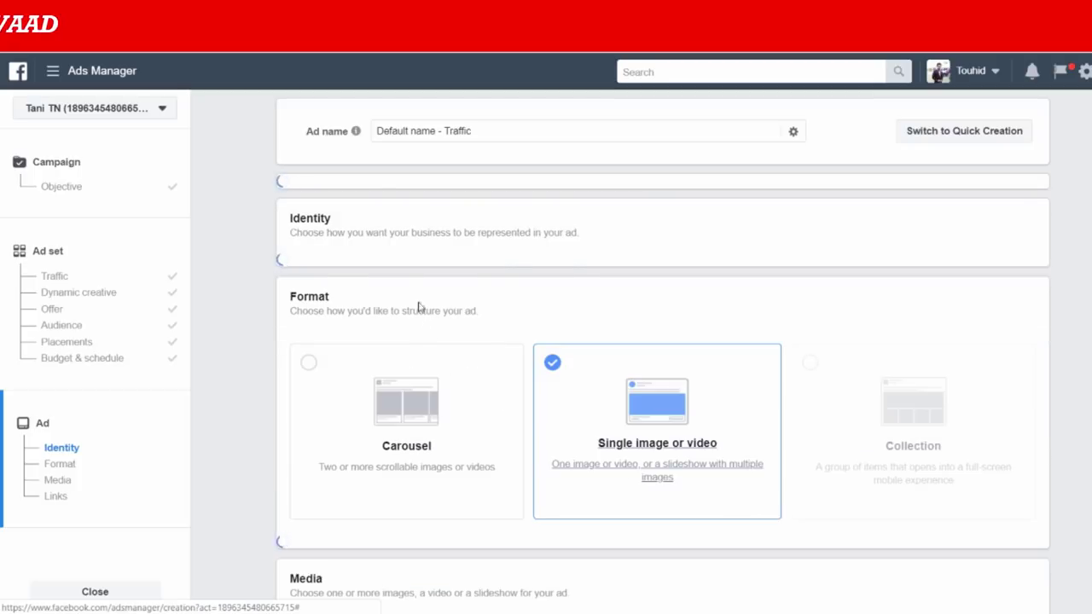
Check the Instagram account and Facebook Page choices available for the ad's identity.
scroll(418, 288, down, 1)
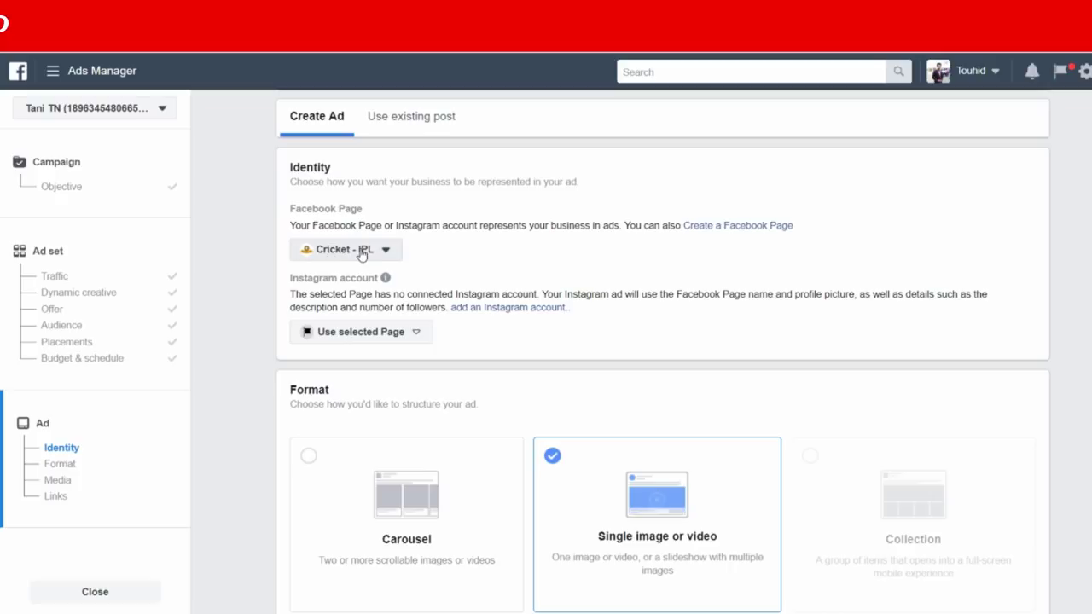
click(410, 333)
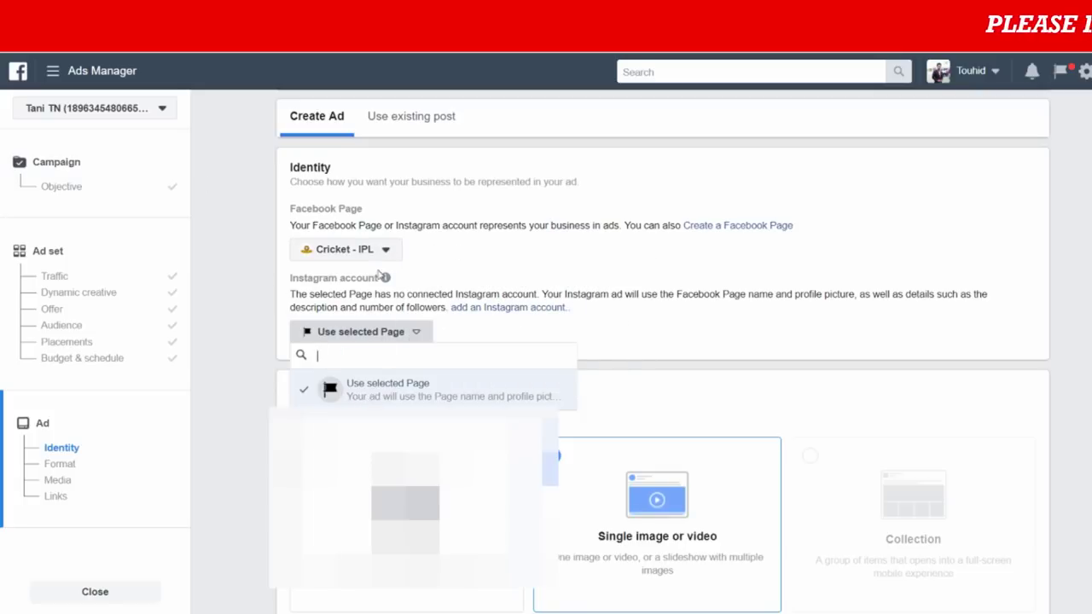
click(365, 248)
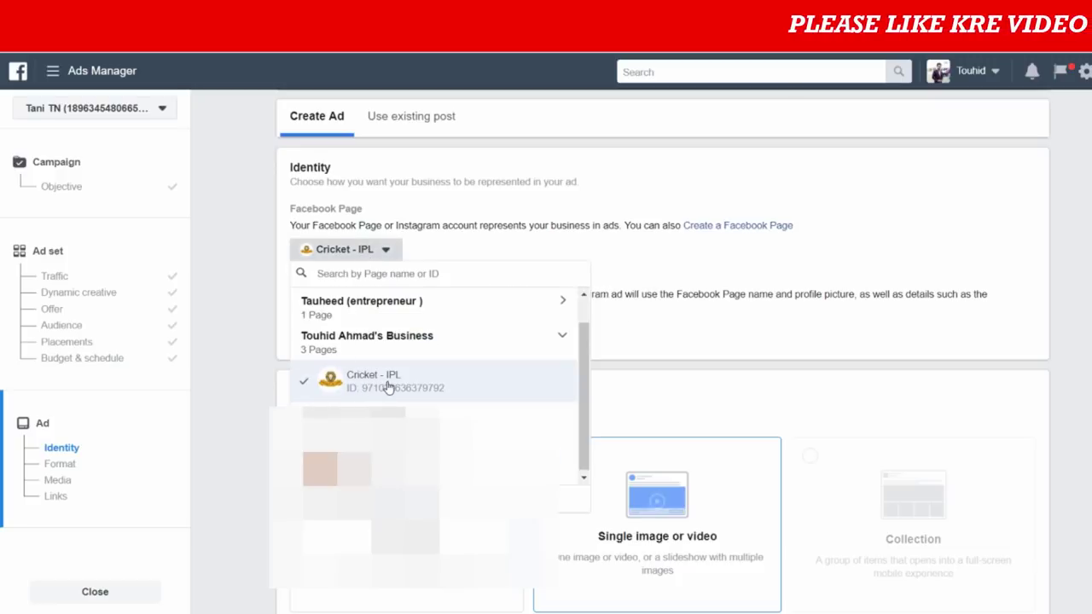
click(489, 243)
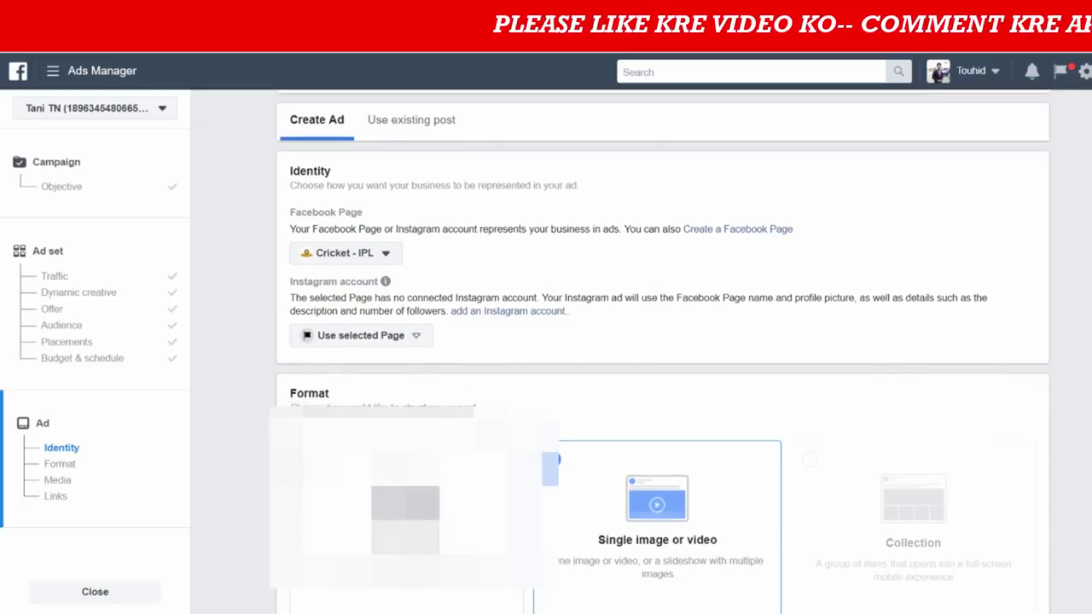
Examine the ad's Format, Media and Links sections.
scroll(696, 278, down, 8)
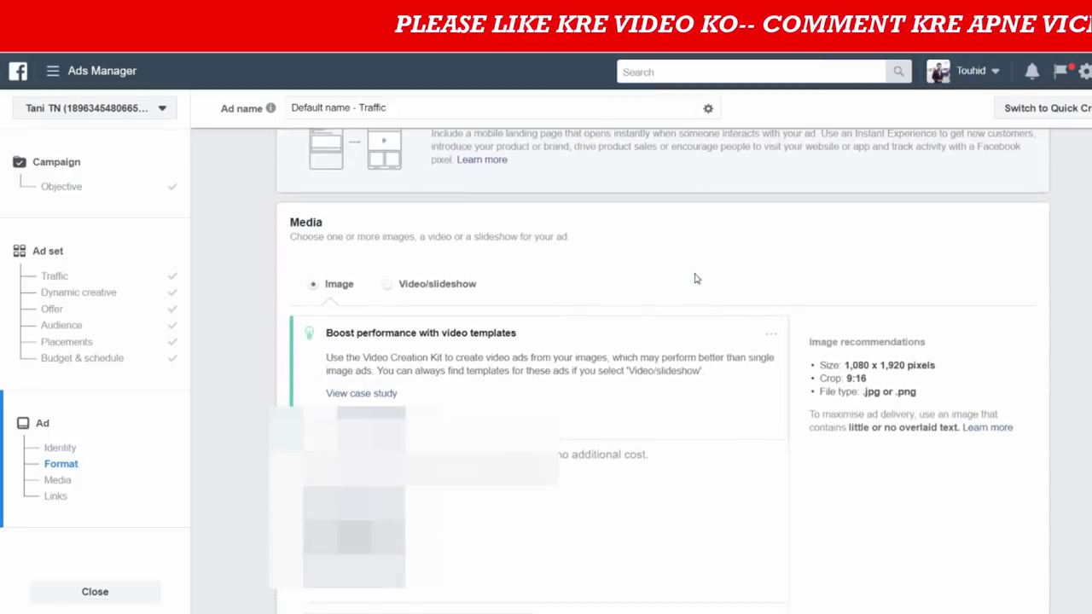
scroll(695, 278, down, 6)
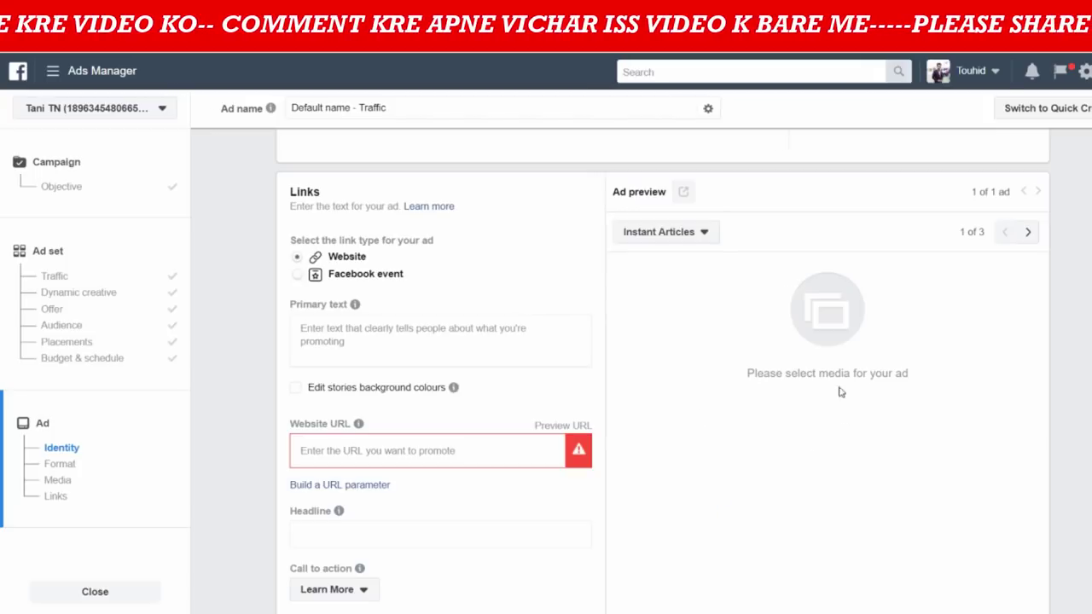
scroll(795, 351, up, 1)
scroll(795, 352, up, 1)
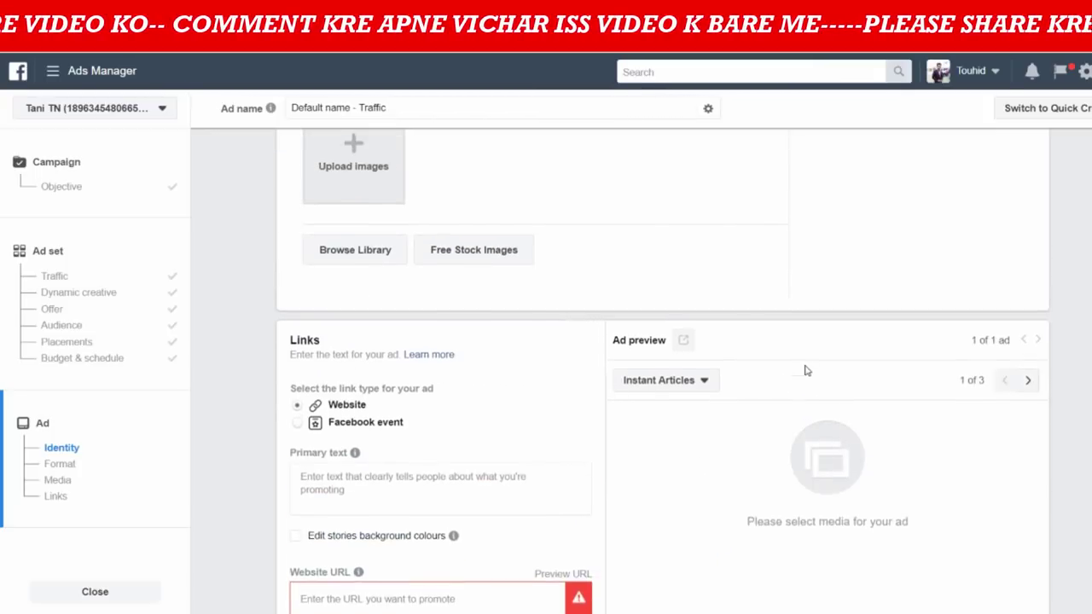
scroll(807, 370, down, 4)
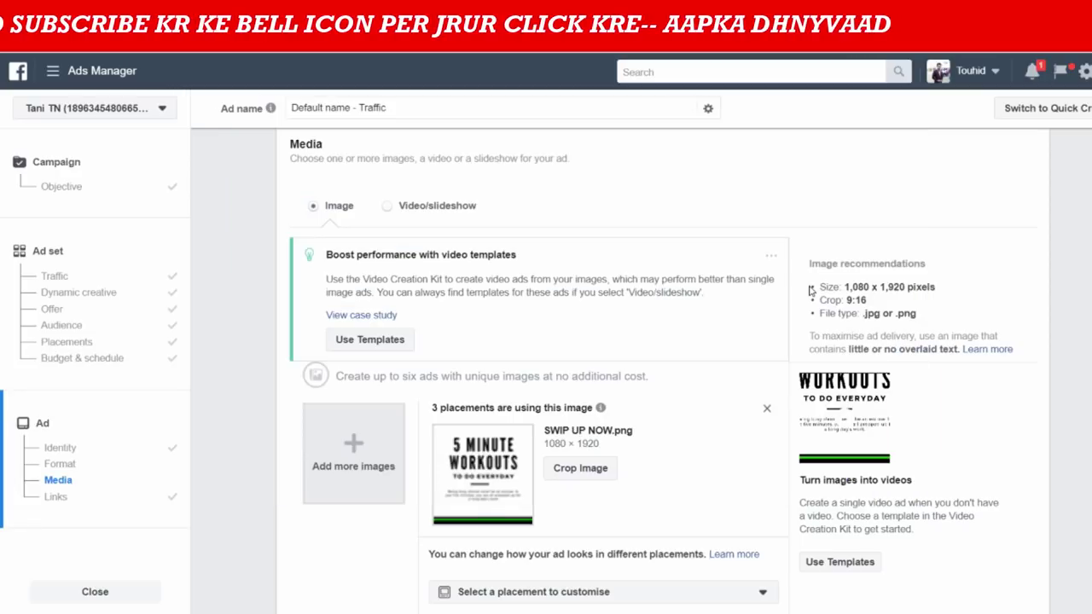
Check the recommended image size, crop and file type against the ad's SWIP UP NOW.png image.
drag(818, 287, 933, 317)
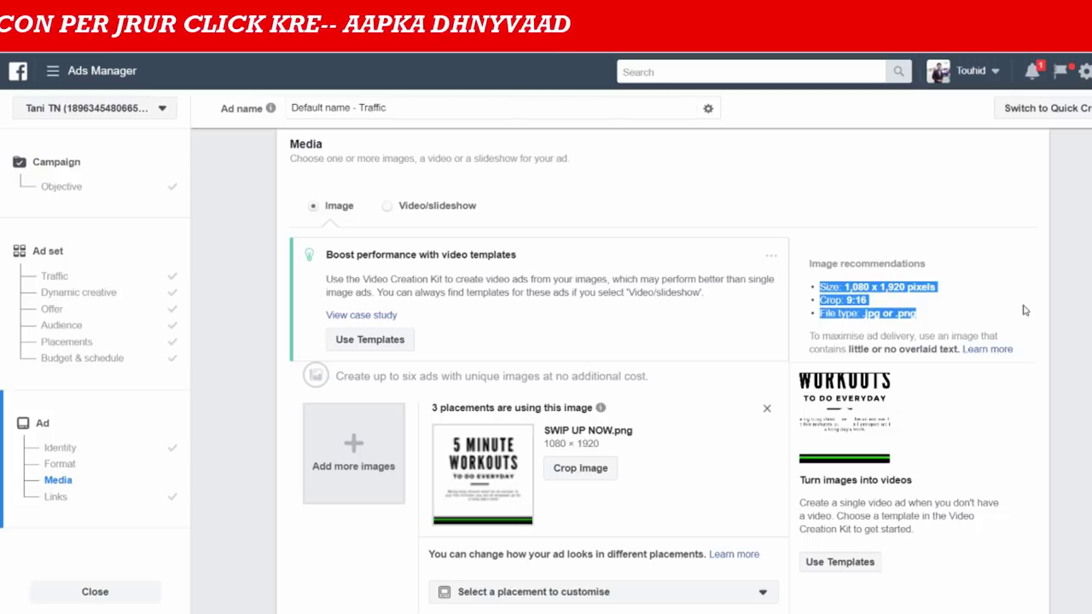
scroll(990, 285, down, 2)
scroll(906, 205, up, 1)
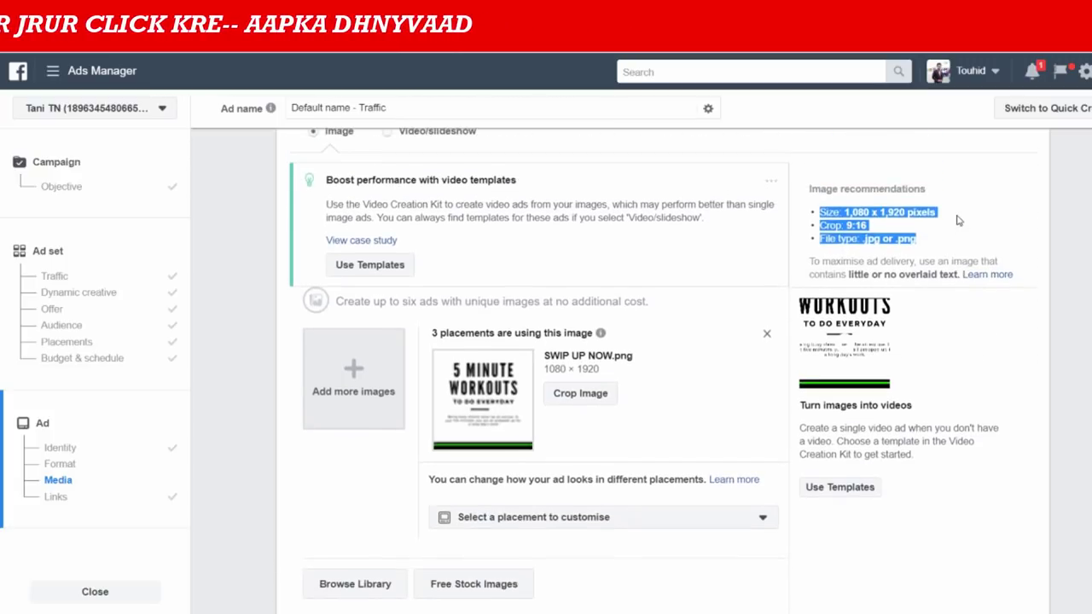
click(964, 220)
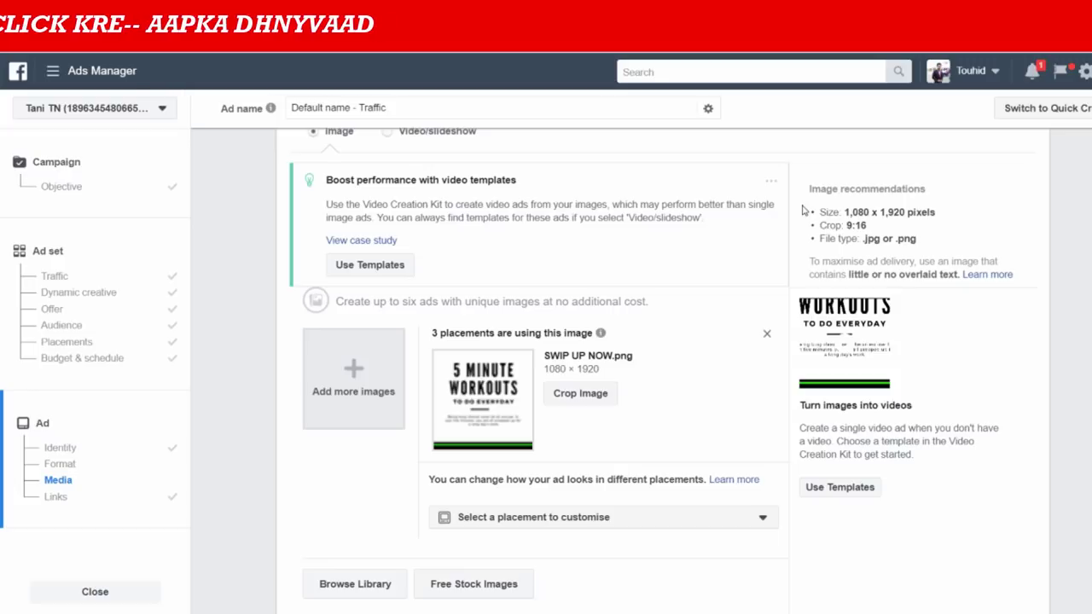
scroll(683, 256, down, 1)
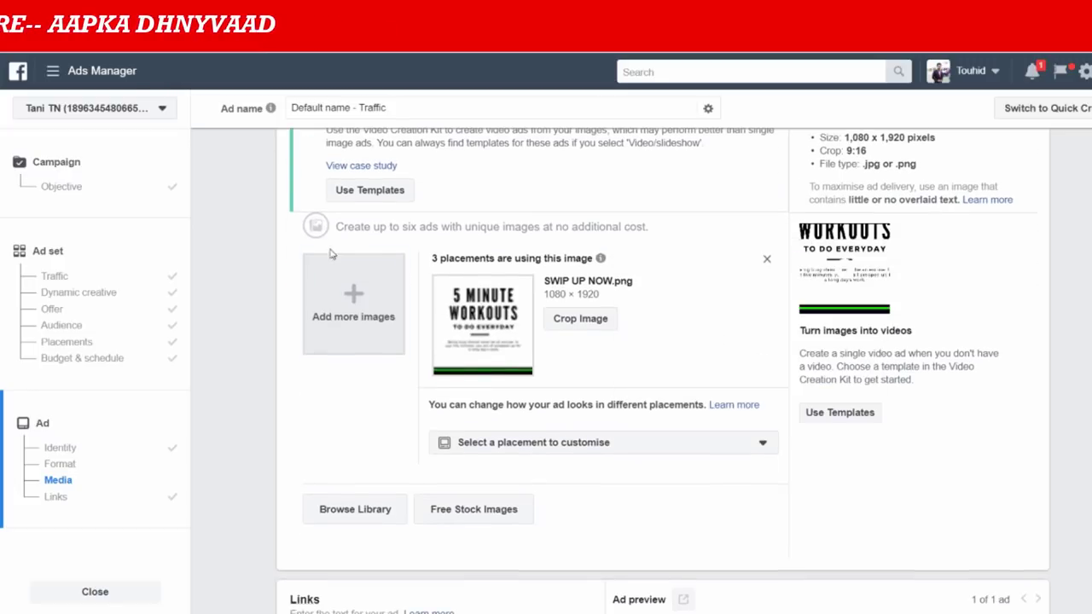
Preview the ad in the Facebook stories placement and inspect the whole creative.
scroll(478, 340, down, 7)
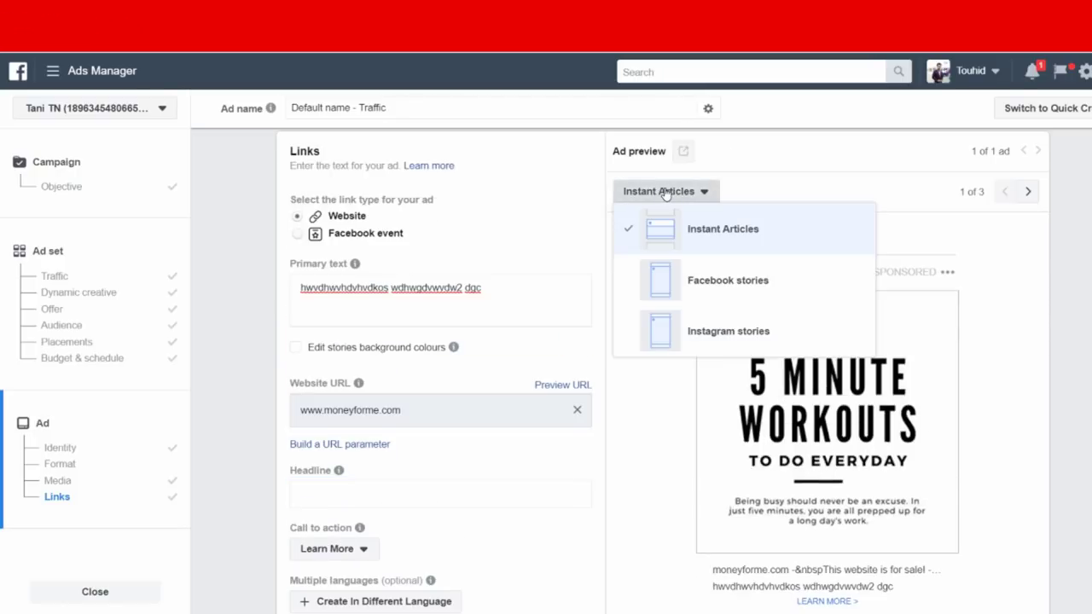
click(732, 284)
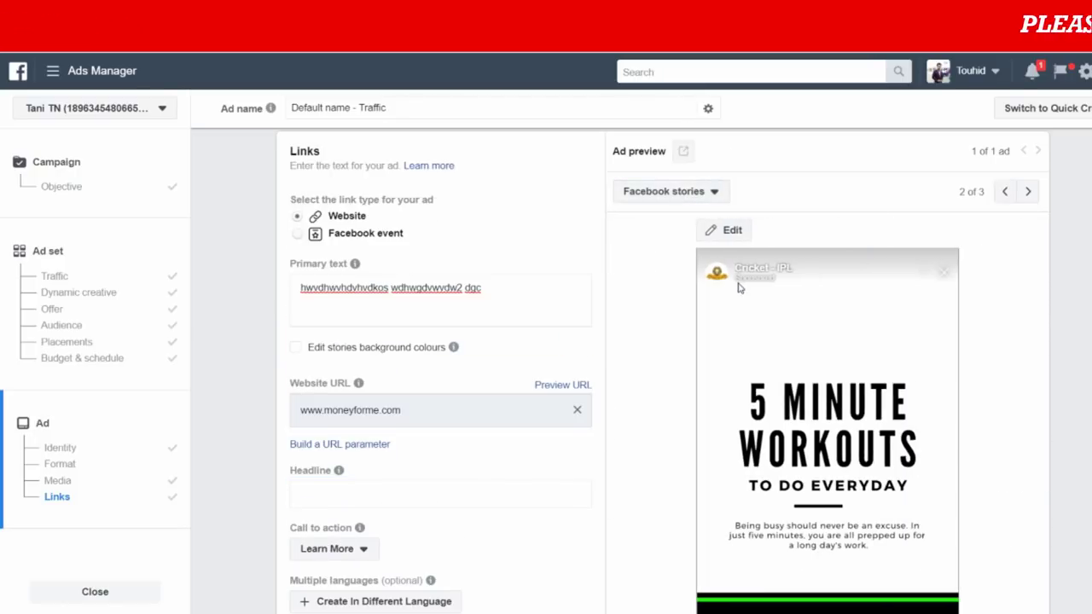
scroll(806, 367, down, 2)
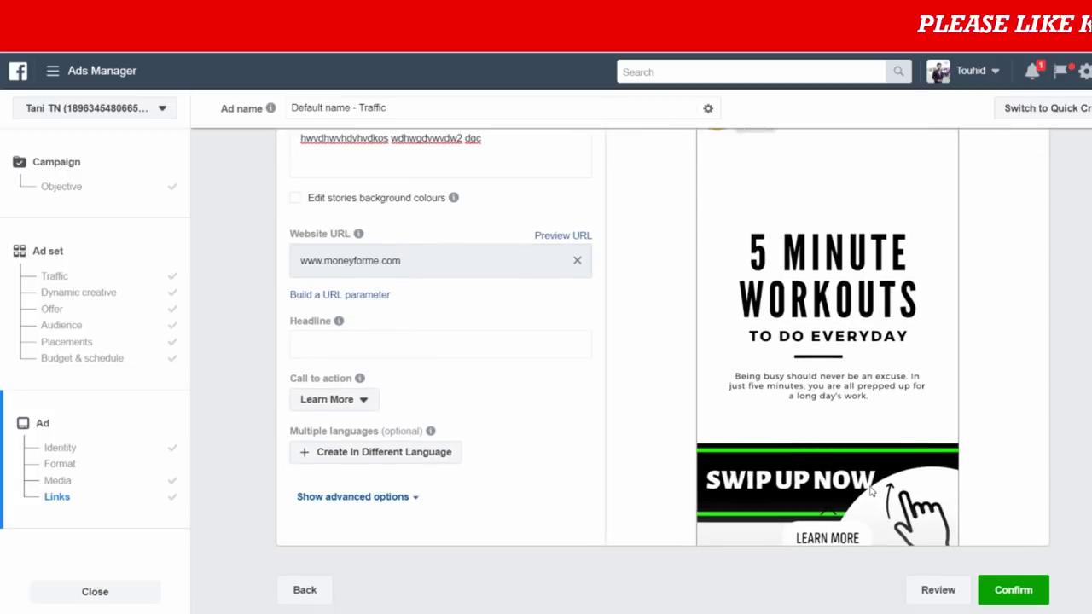
scroll(906, 431, up, 2)
scroll(907, 433, down, 2)
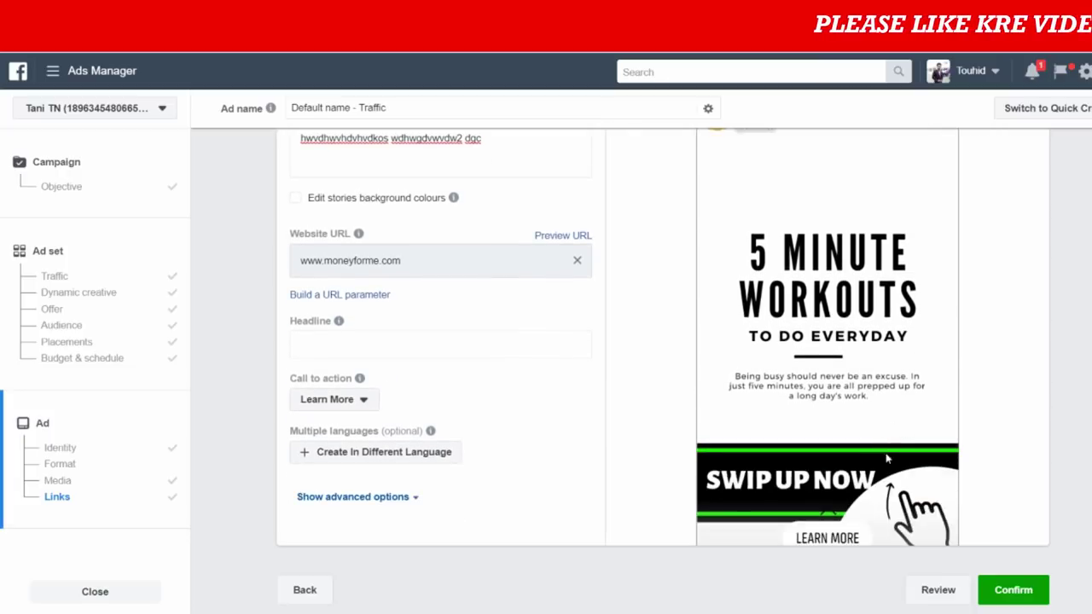
scroll(906, 440, up, 2)
Preview the ad in the Instagram stories placement and inspect its swipe-up area.
click(655, 193)
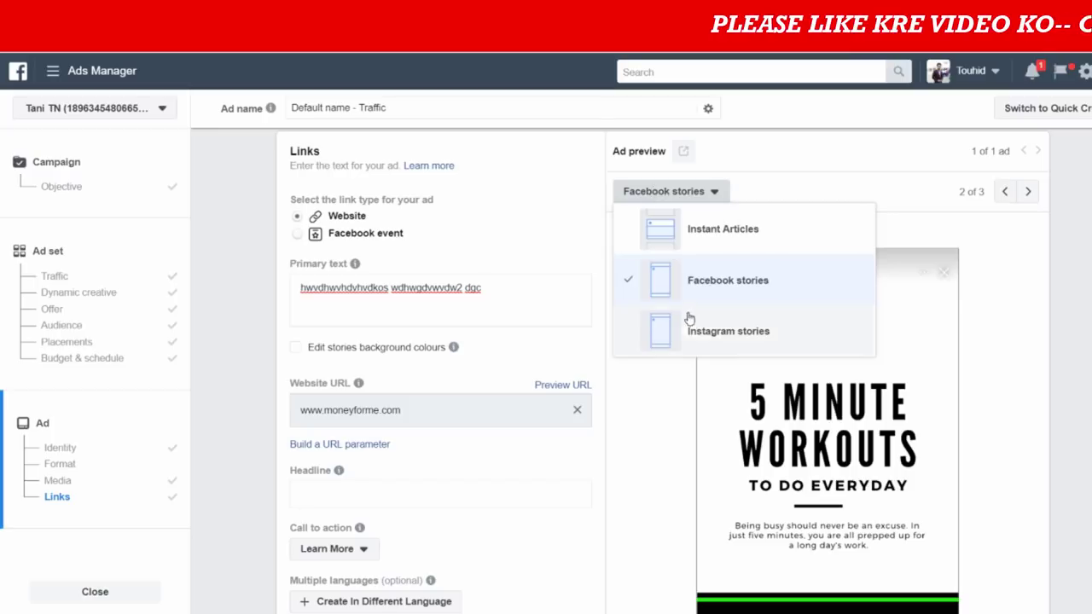
click(705, 333)
scroll(898, 342, down, 1)
scroll(898, 342, down, 2)
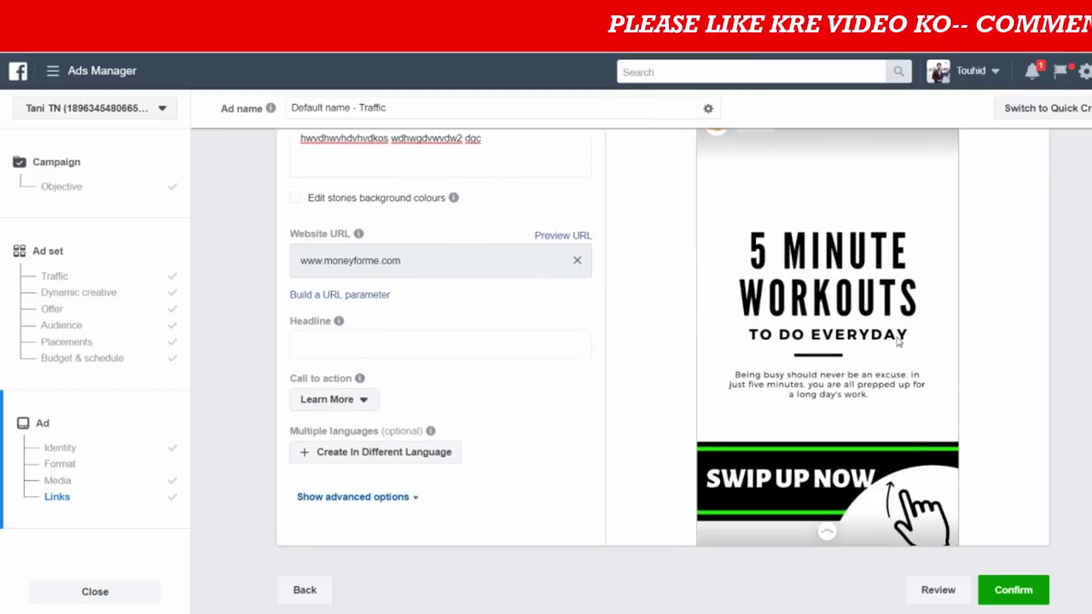
scroll(935, 460, down, 2)
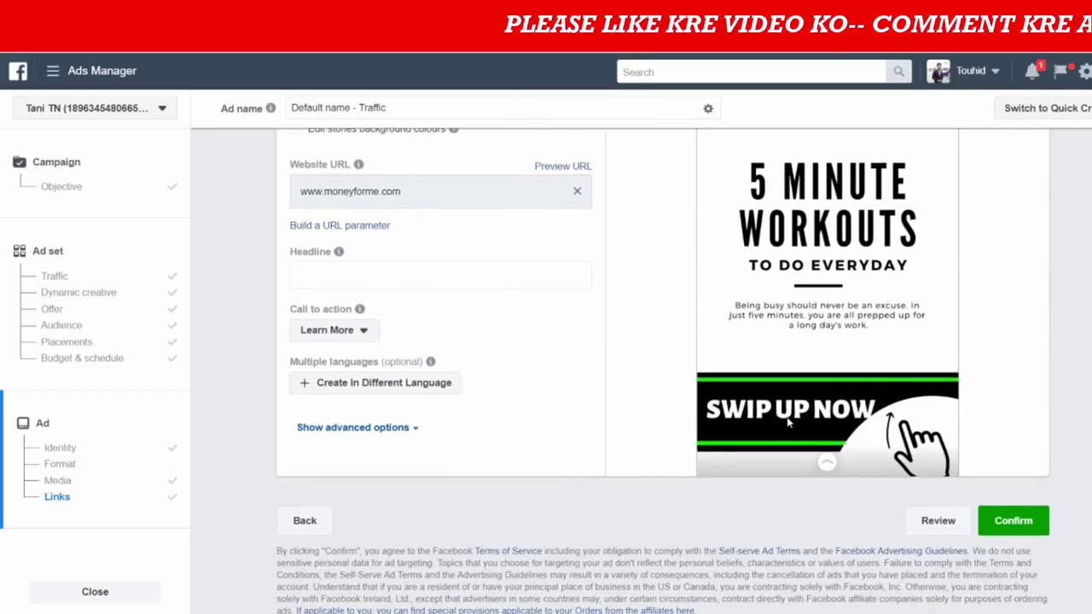
scroll(790, 411, up, 2)
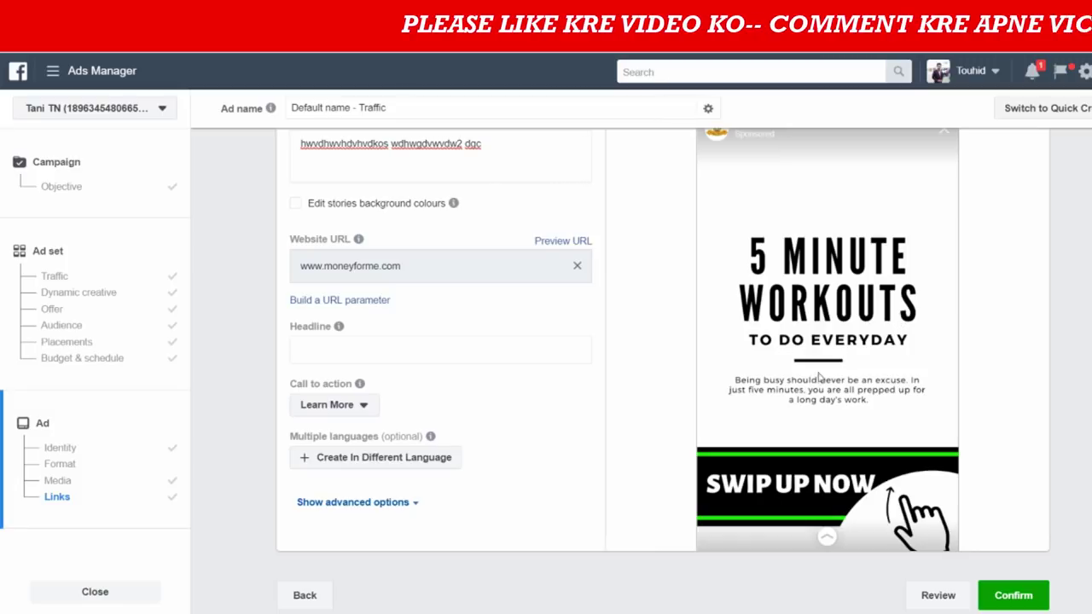